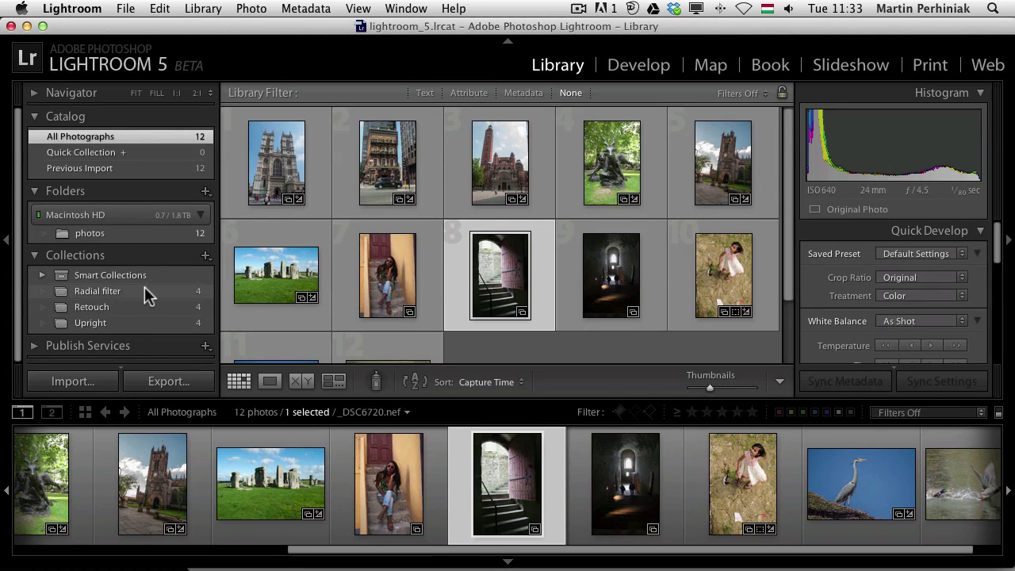
Step: Show only the Upright collection's four building photos and select the first church photo
left_click(131, 322)
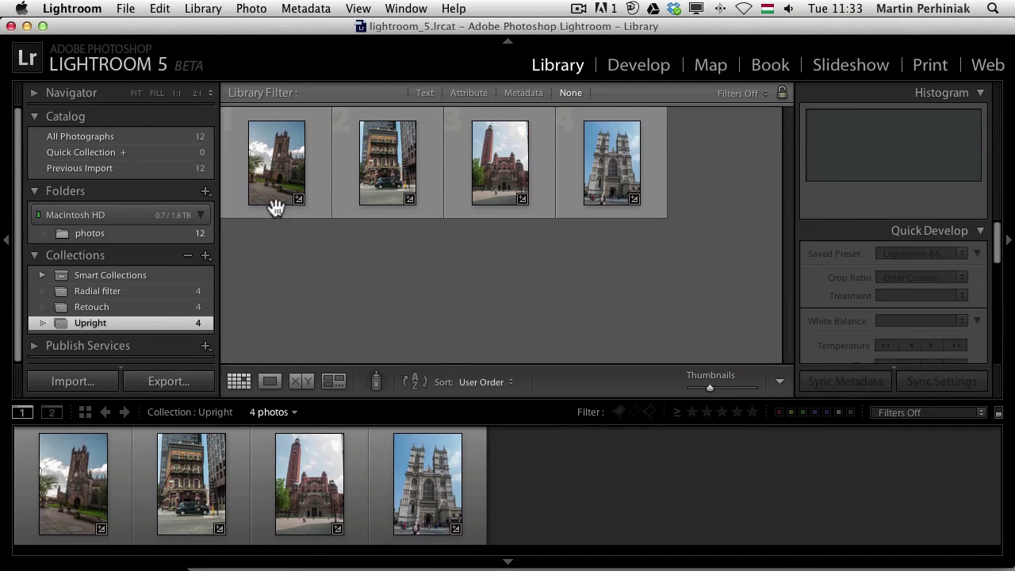
left_click(276, 170)
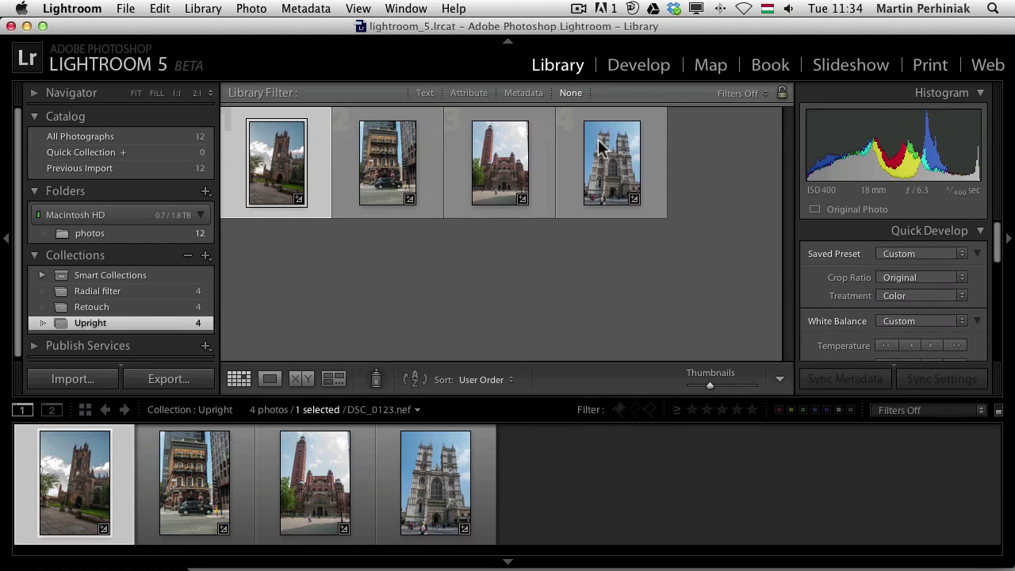
Step: Open the church photo in Develop, shrink the filmstrip, hide the module picker, and collapse panels down to Lens Corrections
left_click(622, 68)
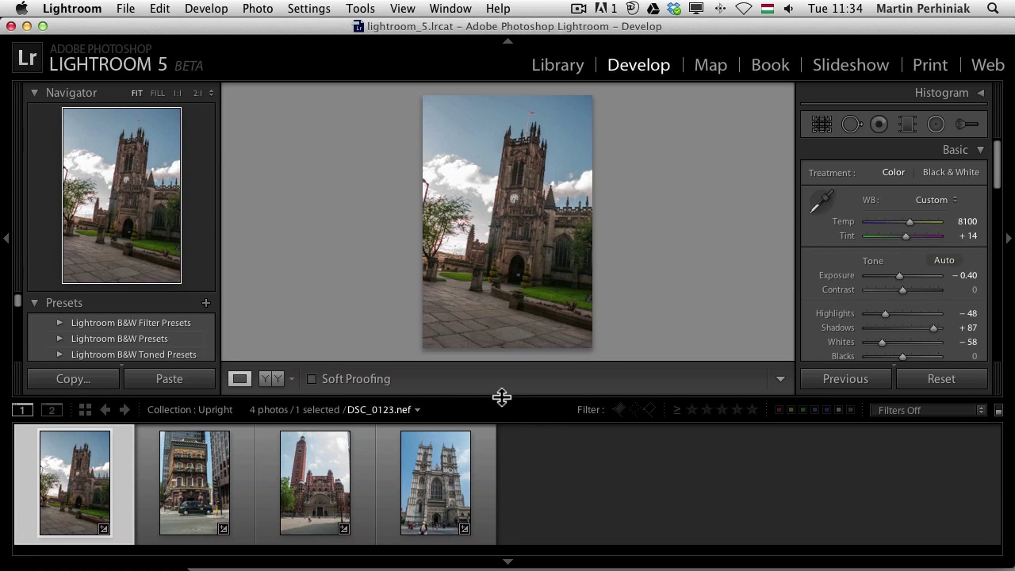
left_click_drag(501, 397, 506, 466)
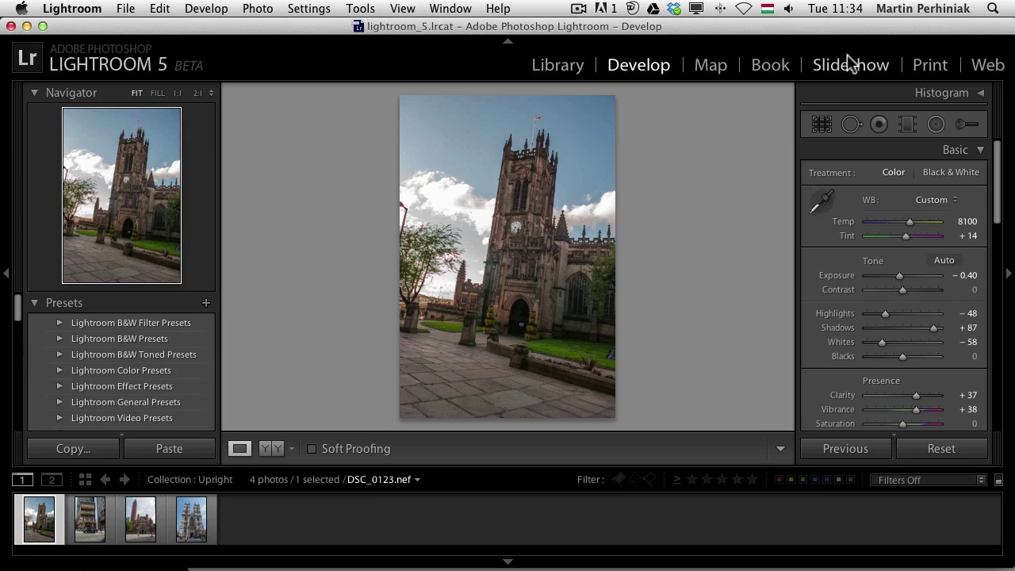
key("F5")
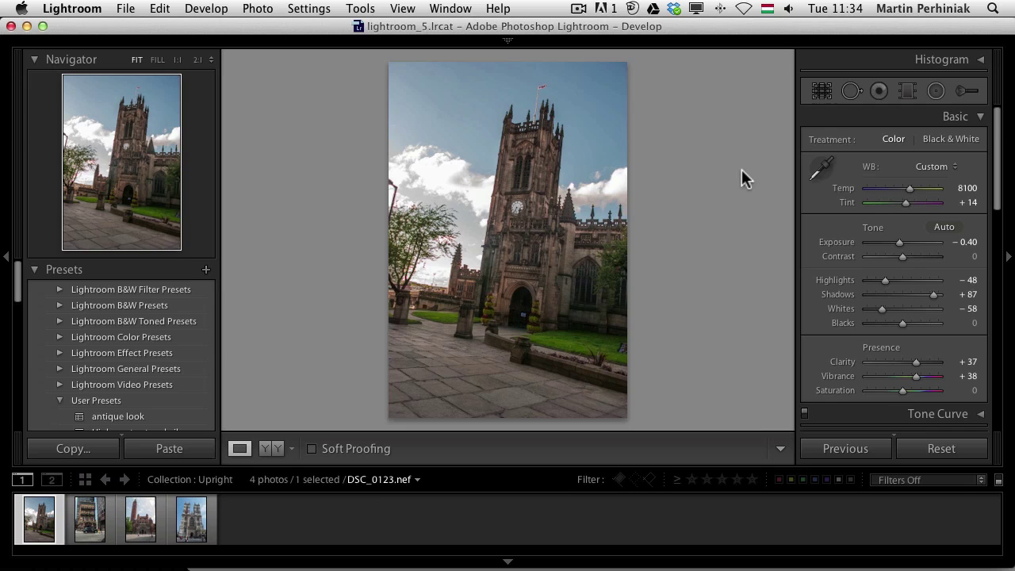
left_click(982, 117)
left_click(981, 164)
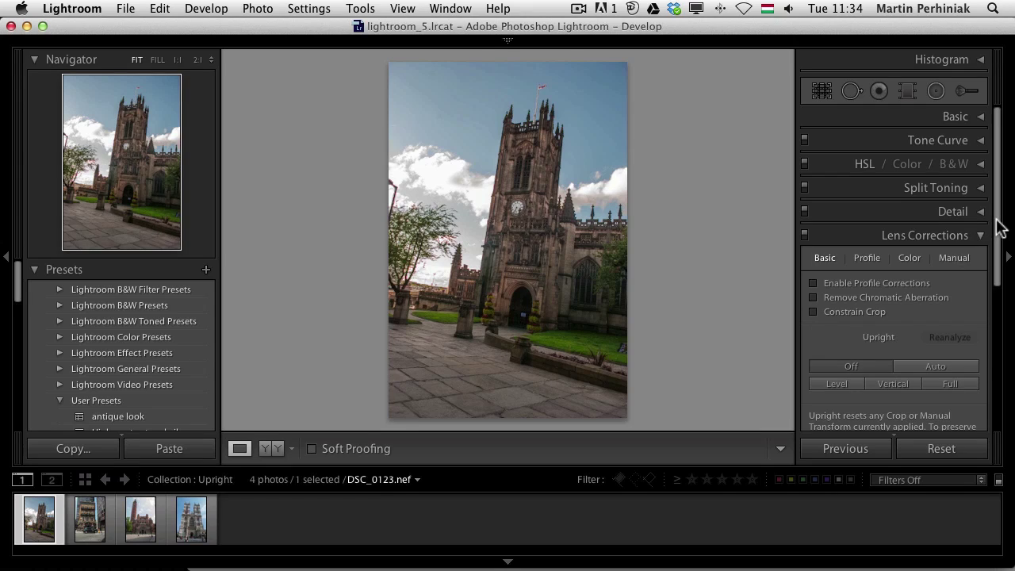
Step: Check Enable Profile Corrections and Constrain Crop in Lens Corrections for the church photo
scroll(997, 230, "down", 3)
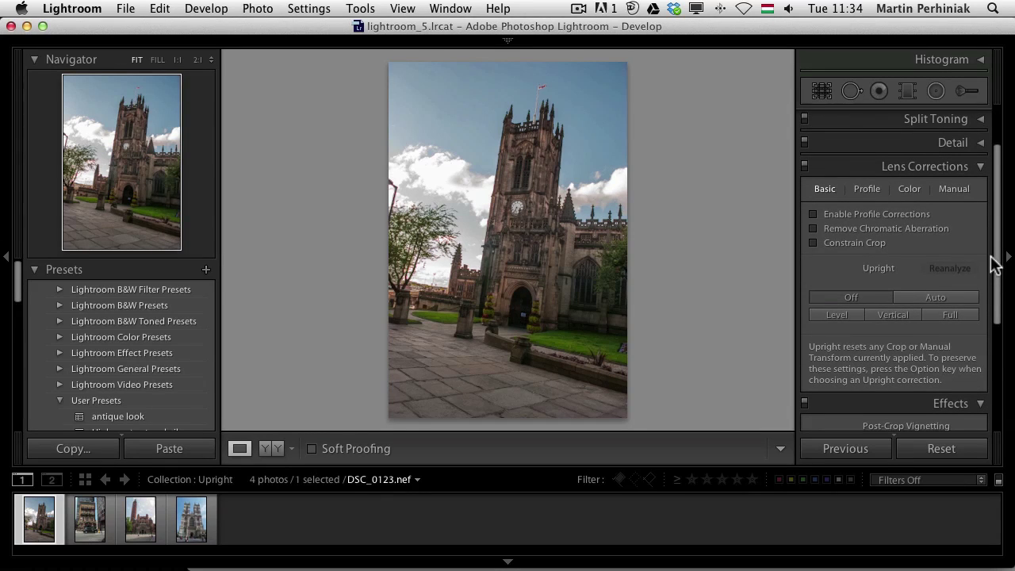
left_click(813, 213)
left_click(832, 214)
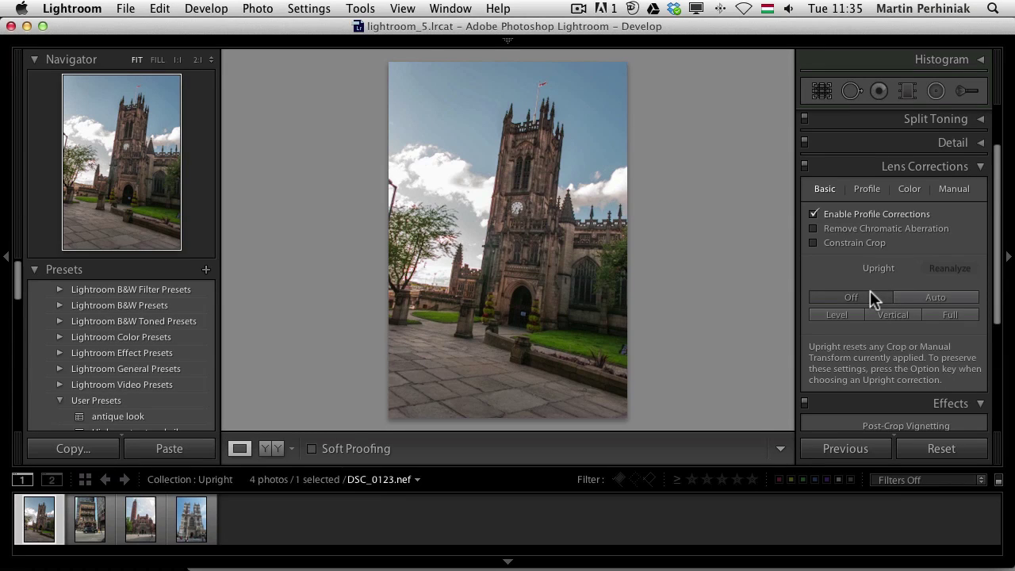
left_click(813, 243)
Step: Compare the Upright Auto, Level, Vertical and Full corrections on the church tower, keeping Auto
left_click(937, 297)
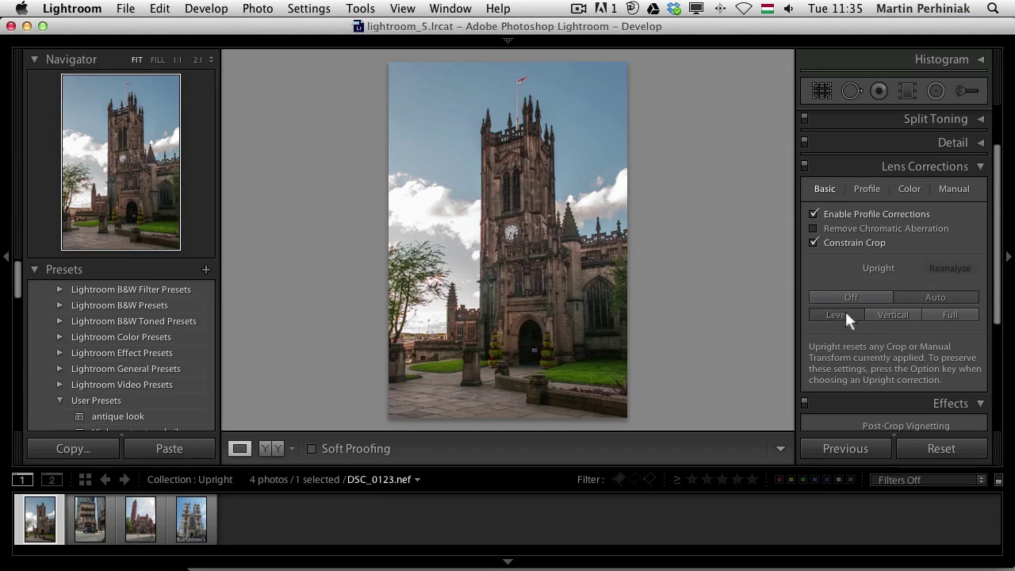
left_click(845, 313)
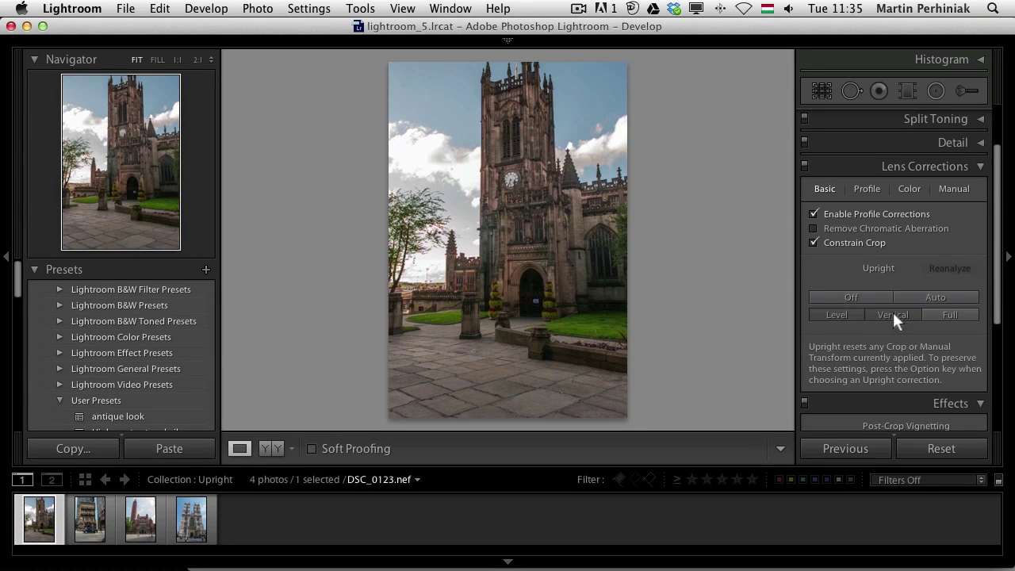
left_click(892, 313)
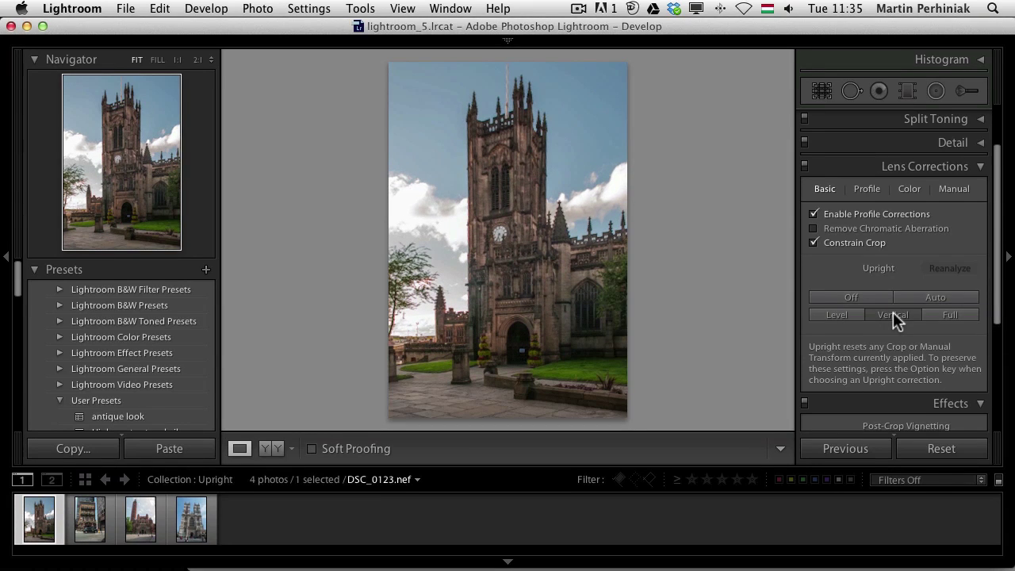
left_click(924, 296)
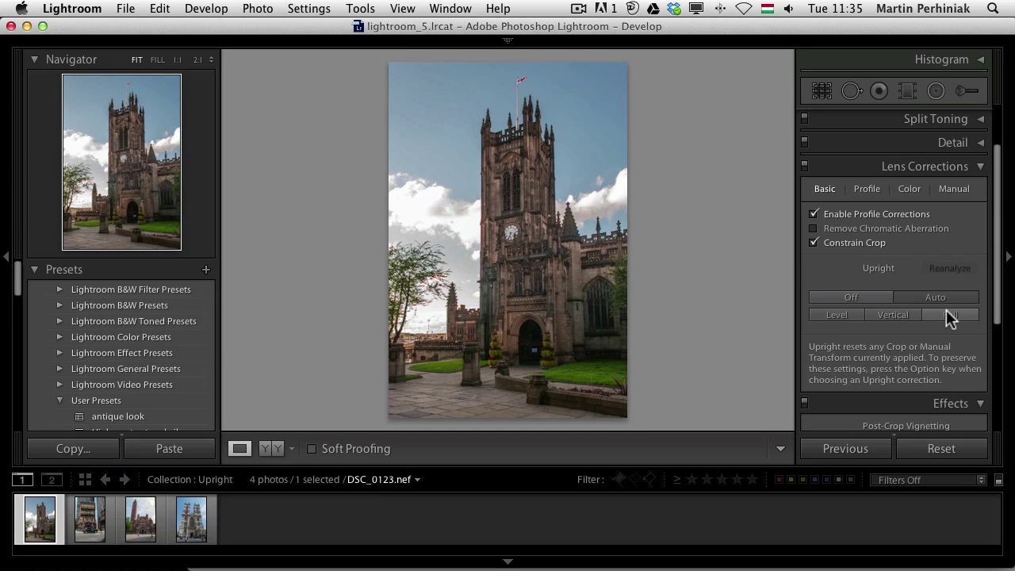
left_click(947, 314)
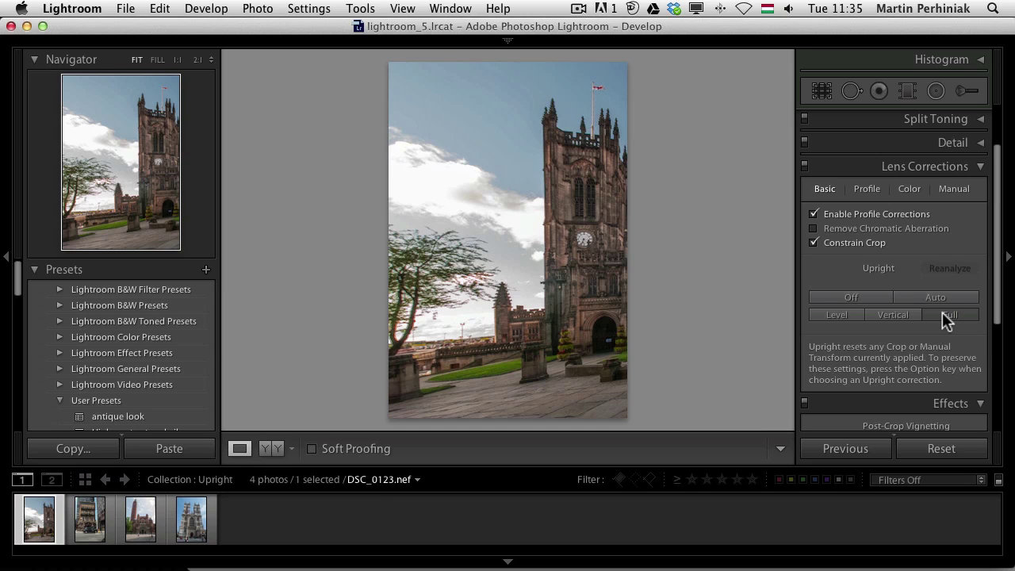
left_click(929, 294)
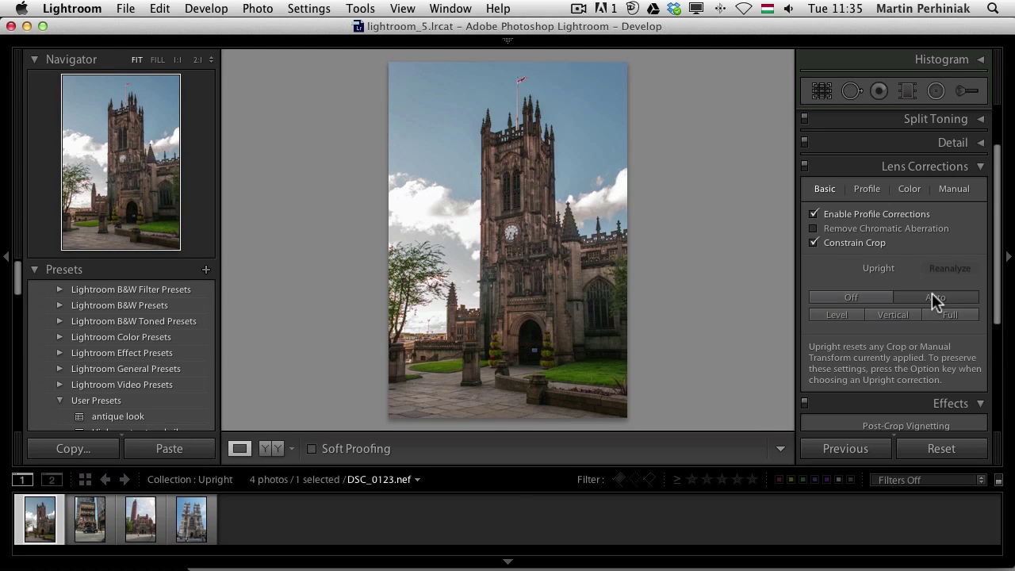
scroll(829, 147, "down", 2)
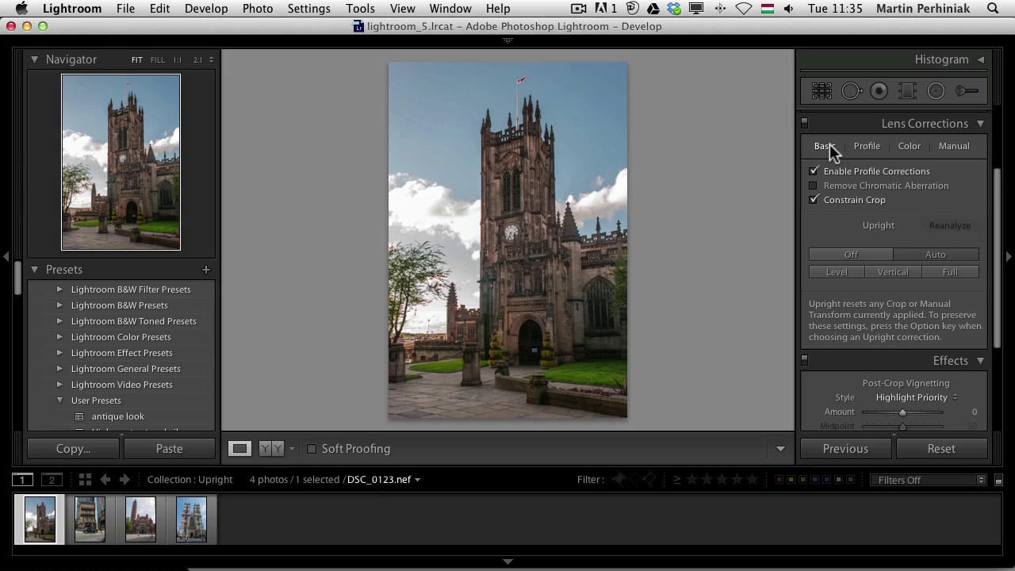
Step: Set the church photo's manual Rotate to +1.9, then select the pub photo
left_click(955, 147)
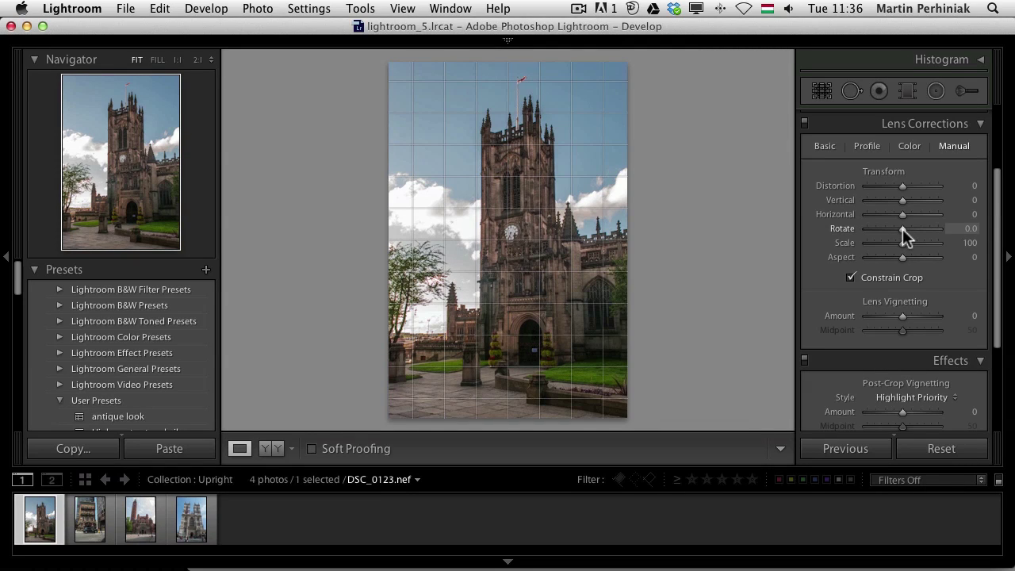
left_click_drag(902, 228, 908, 227)
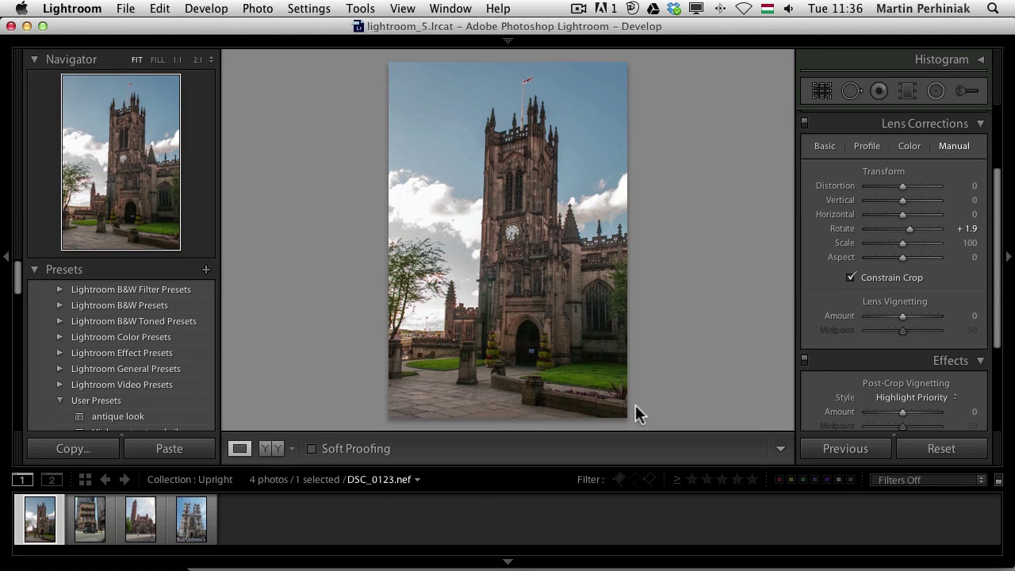
left_click(92, 519)
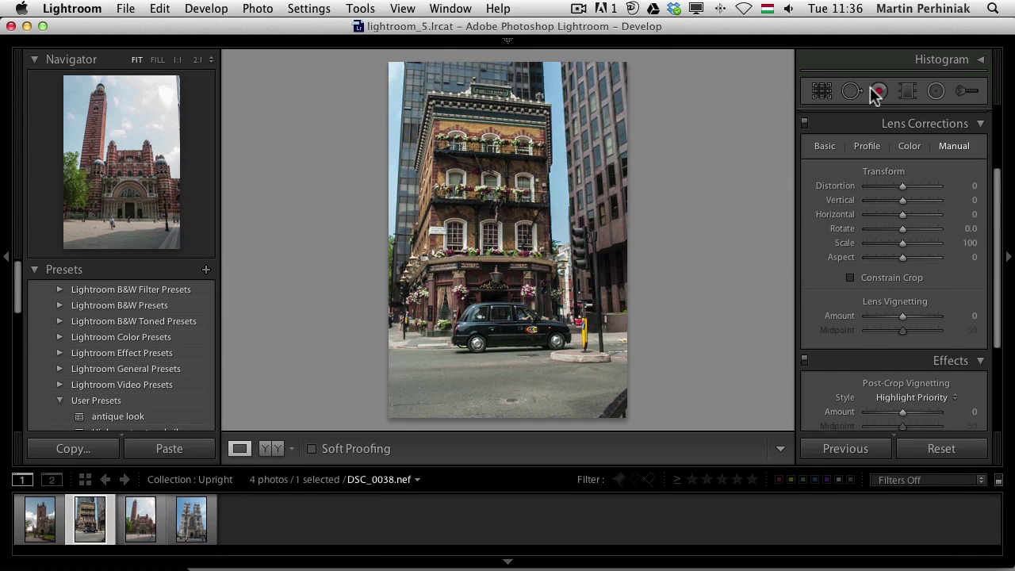
Step: Set the pub photo's lens profile correction and apply Upright Auto to straighten its verticals
left_click(824, 146)
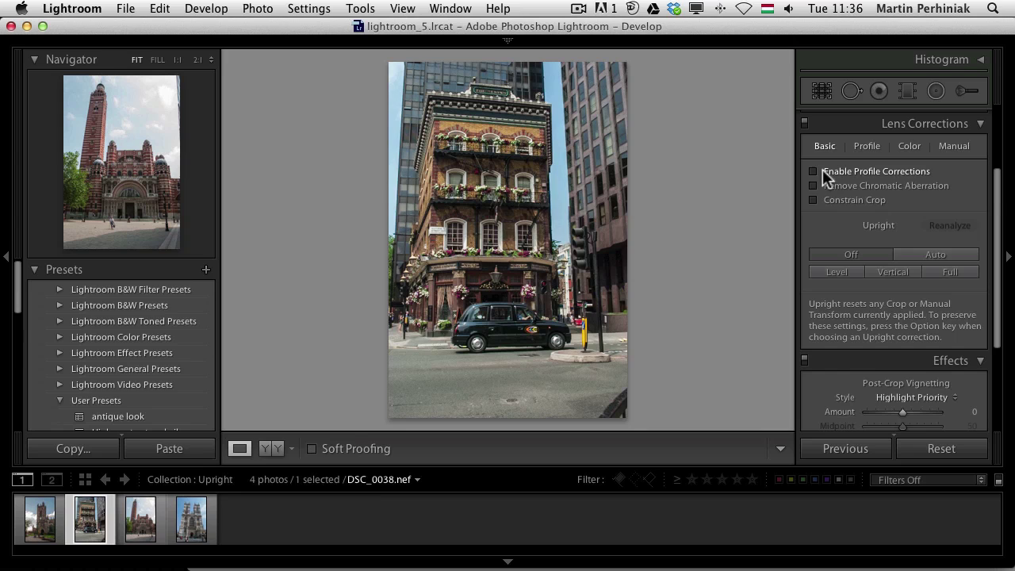
left_click(812, 172)
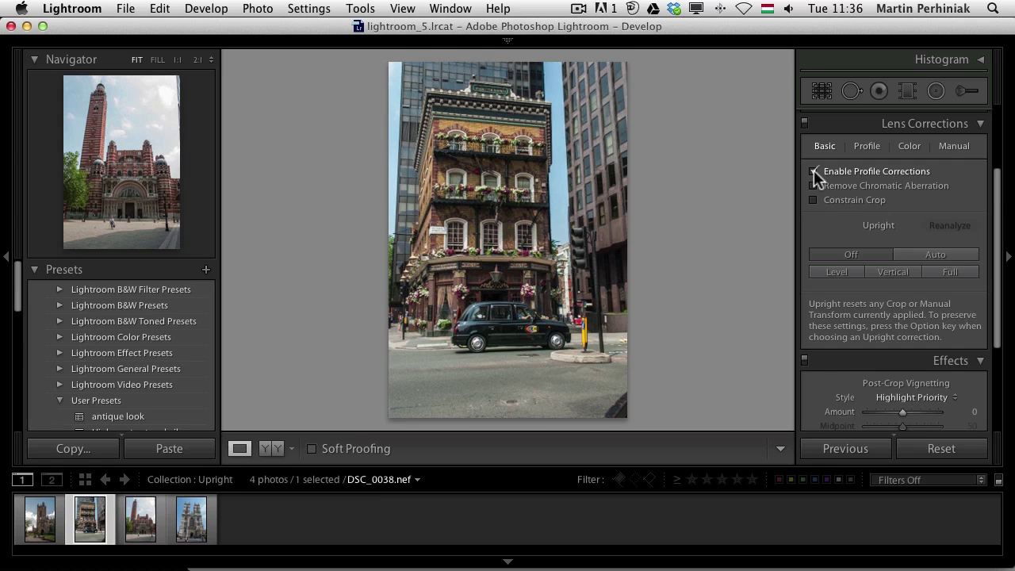
left_click(813, 170)
left_click(940, 252)
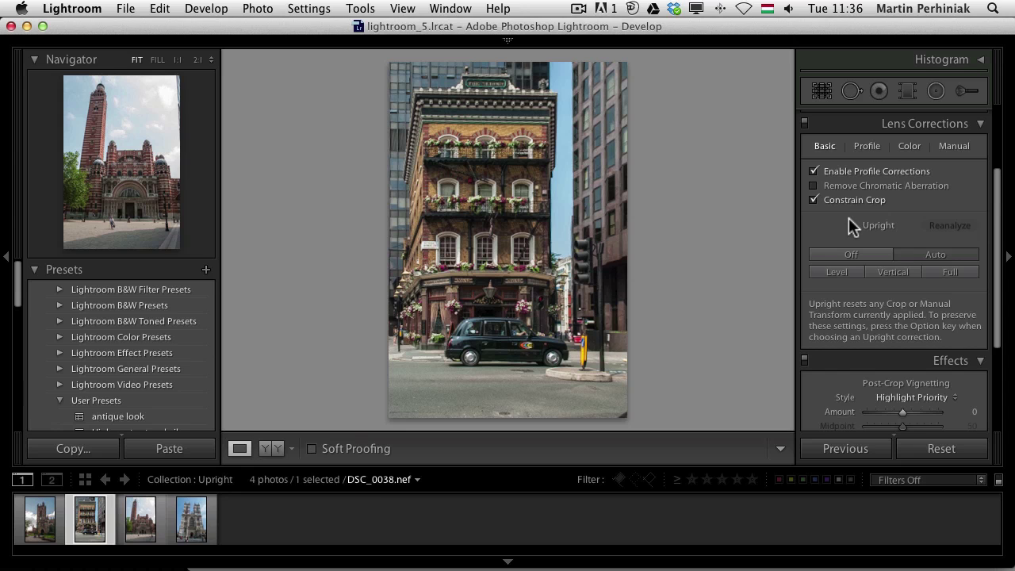
Step: Toggle Lens Corrections off and on to compare before and after, leaving it on
left_click(803, 123)
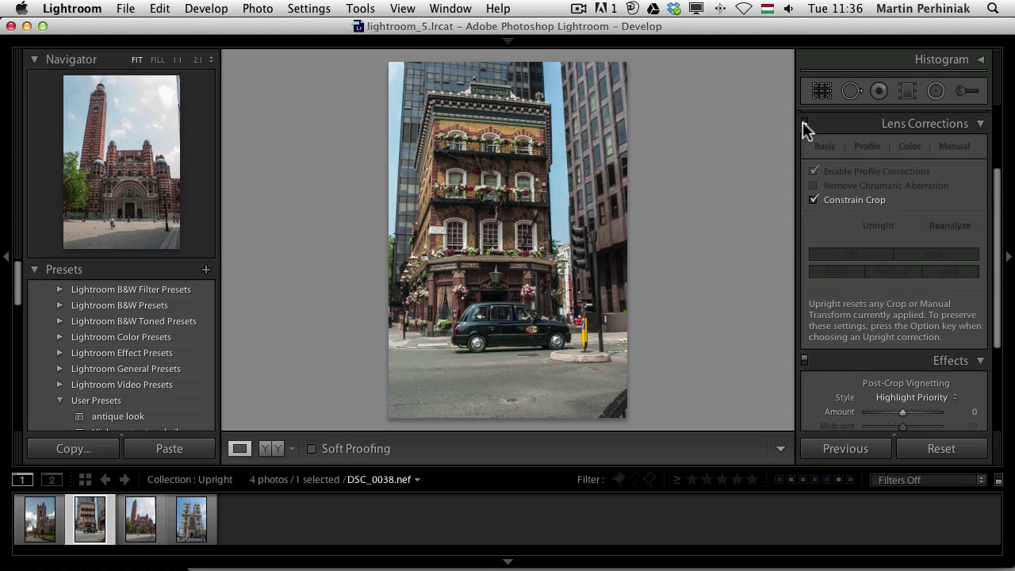
left_click(803, 123)
left_click(803, 123)
left_click(803, 122)
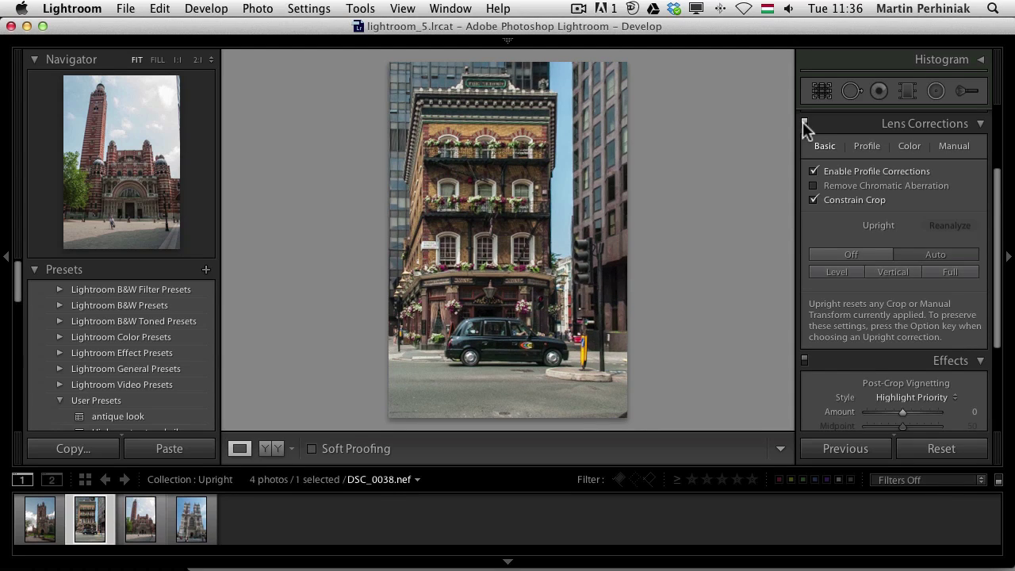
left_click(803, 123)
left_click(803, 123)
Step: On cathedral photo DSC_0028, enable profile corrections and Constrain Crop, then apply Full Upright after trying Auto
left_click(141, 519)
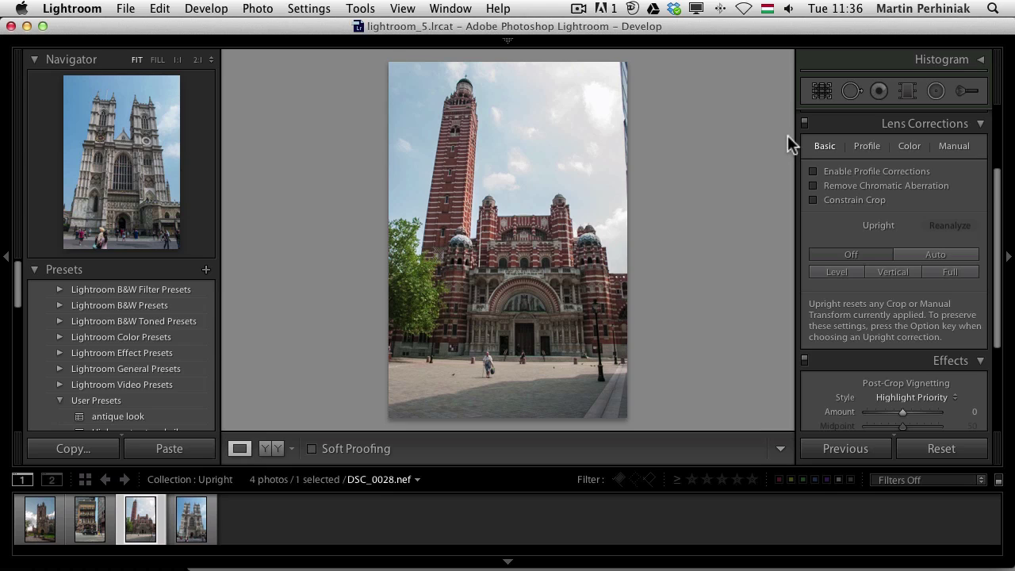
left_click(845, 174)
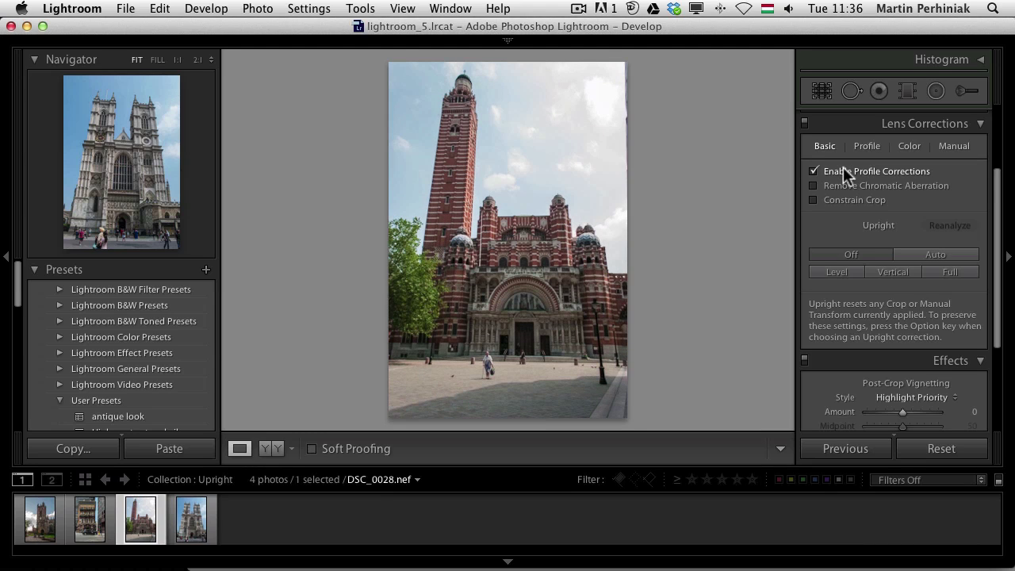
left_click(838, 207)
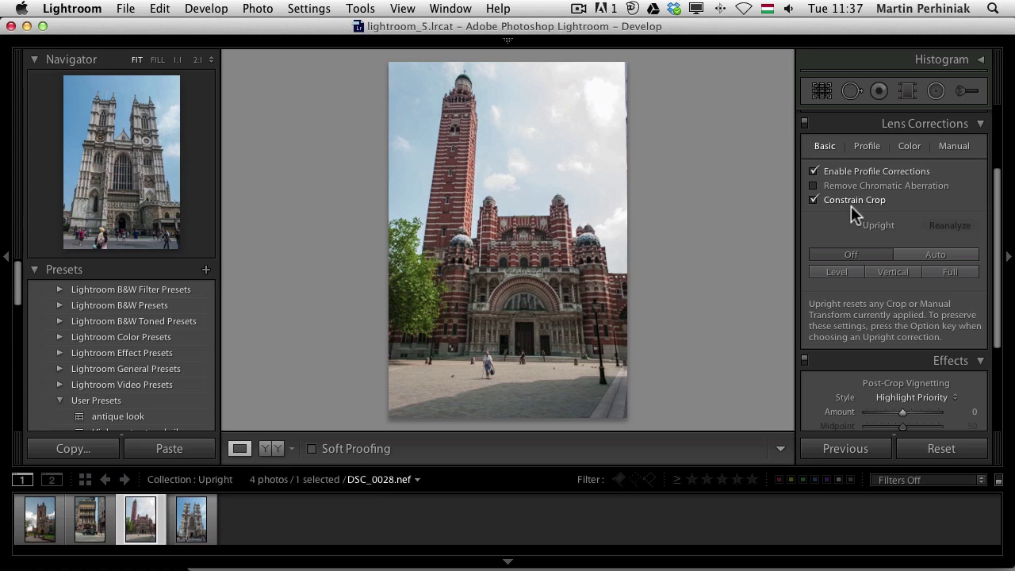
left_click(927, 253)
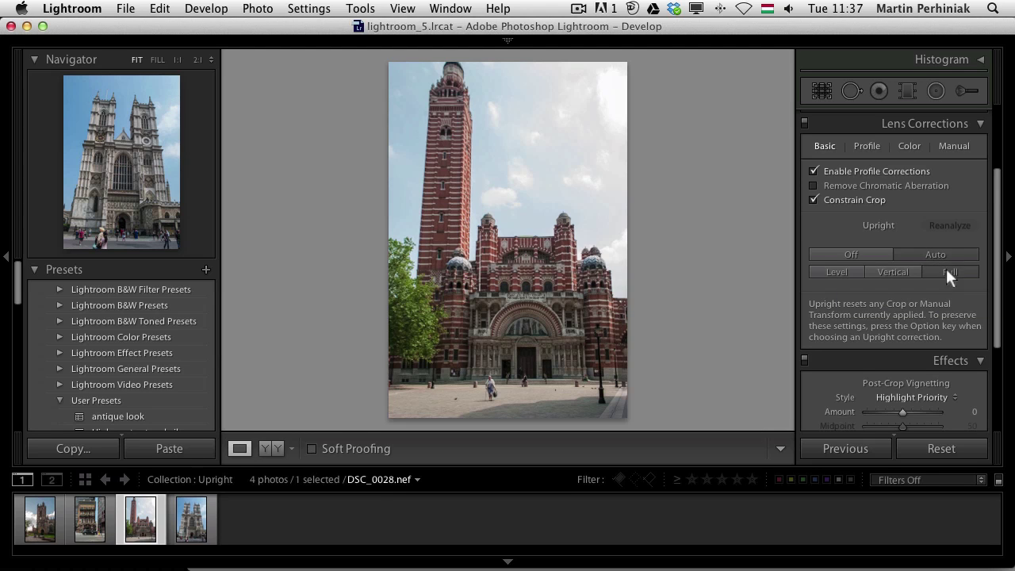
left_click(948, 272)
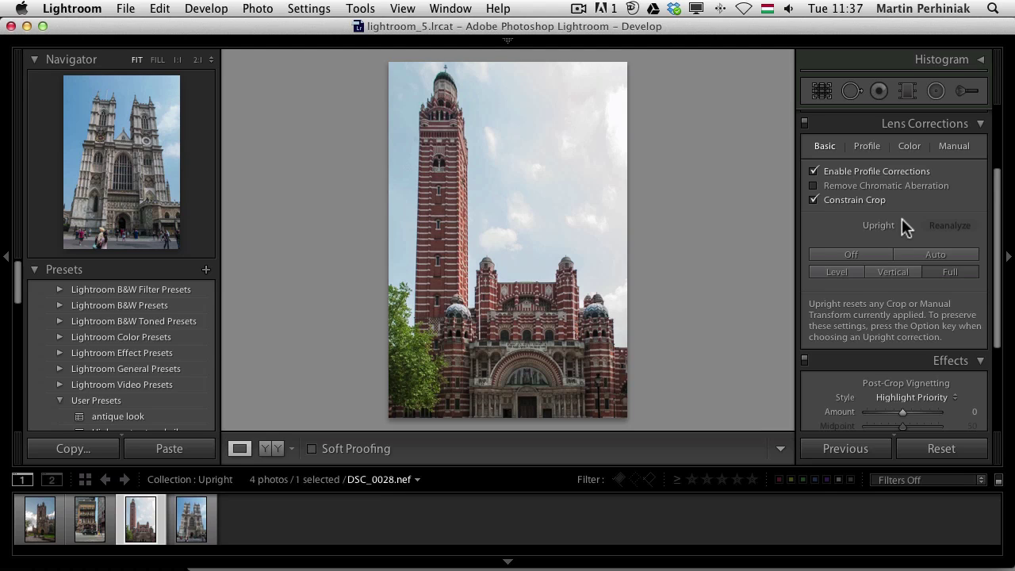
Step: Uncheck Constrain Crop, crop the cathedral tall and narrow to include the plaza, and compare before/after
left_click(812, 199)
key("r")
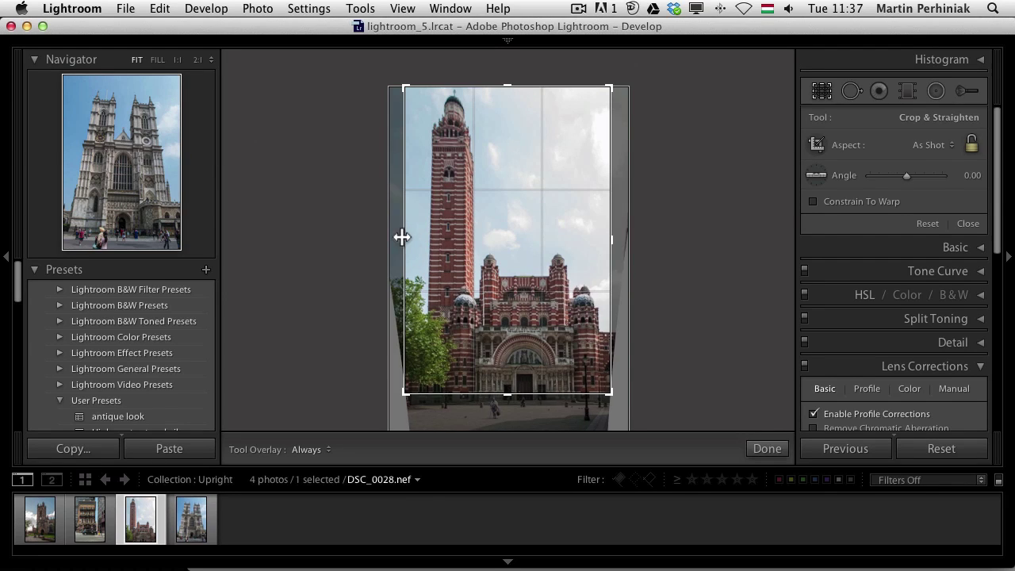
left_click_drag(402, 236, 405, 235)
left_click_drag(508, 387, 502, 417)
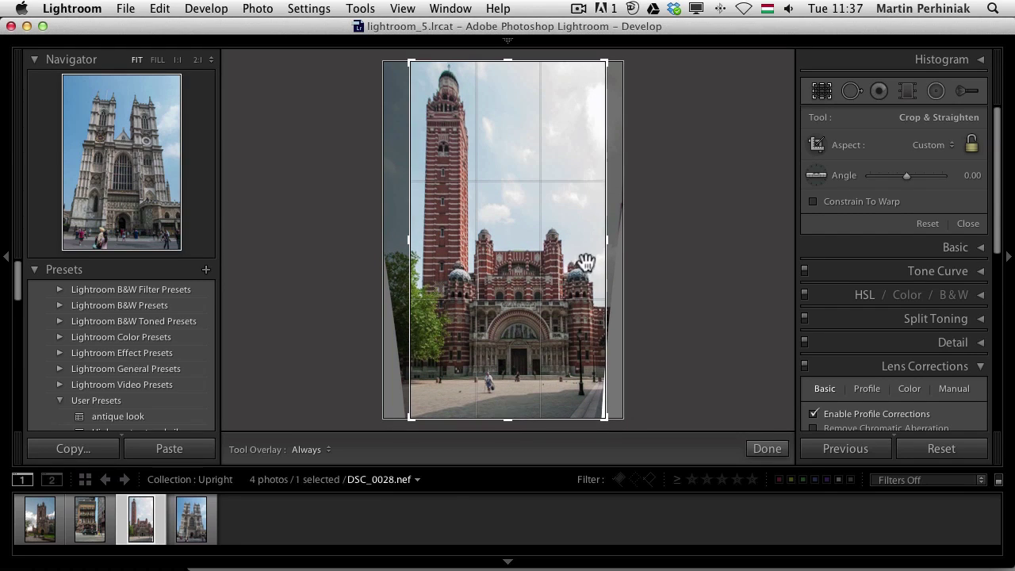
left_click_drag(604, 245, 603, 242)
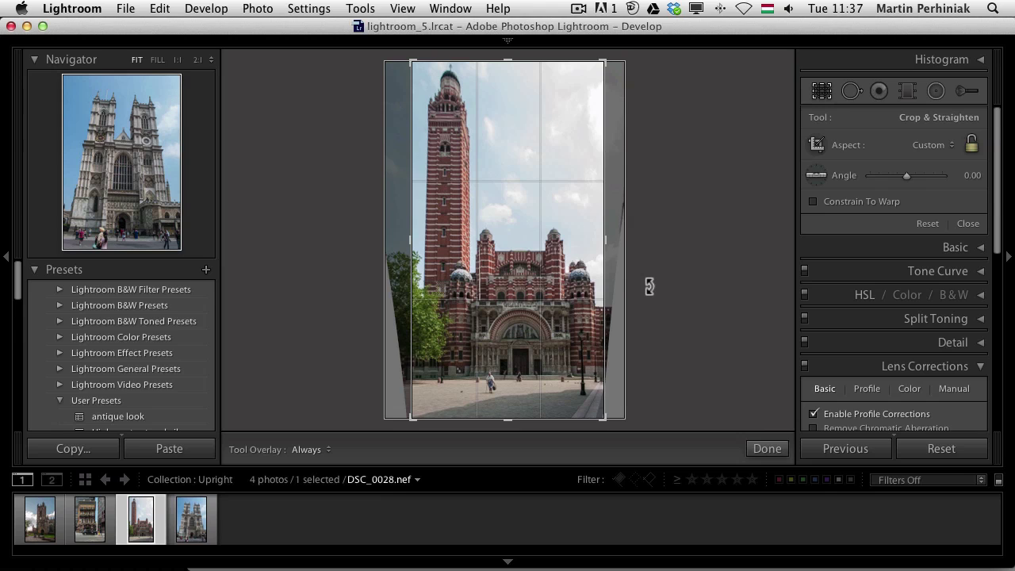
key("Return")
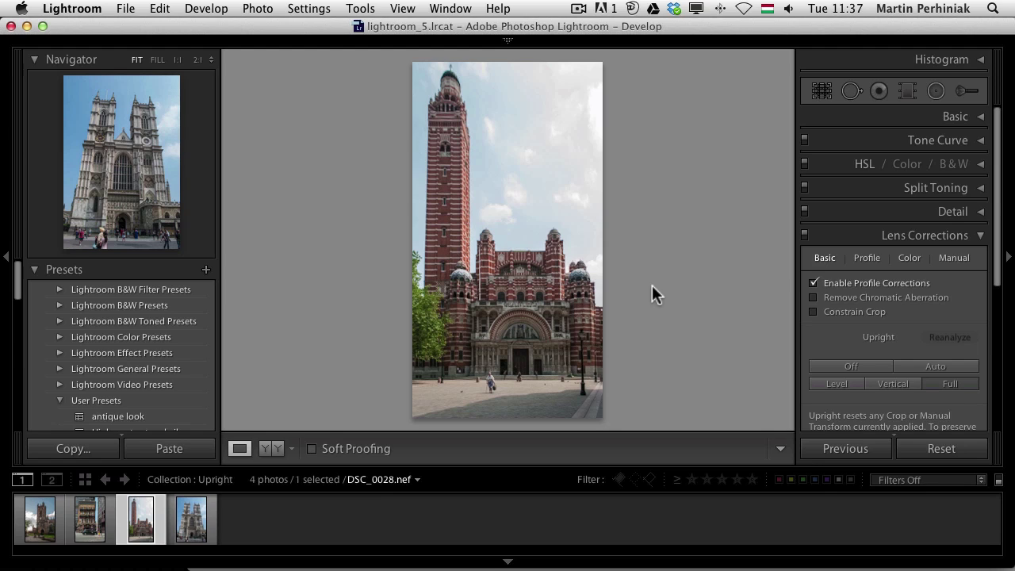
left_click(804, 236)
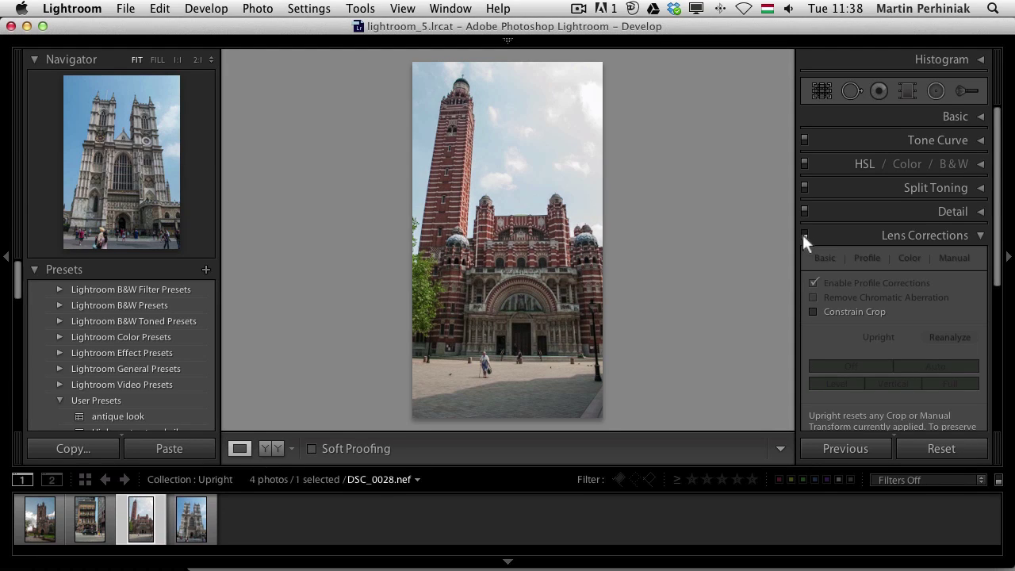
left_click(803, 235)
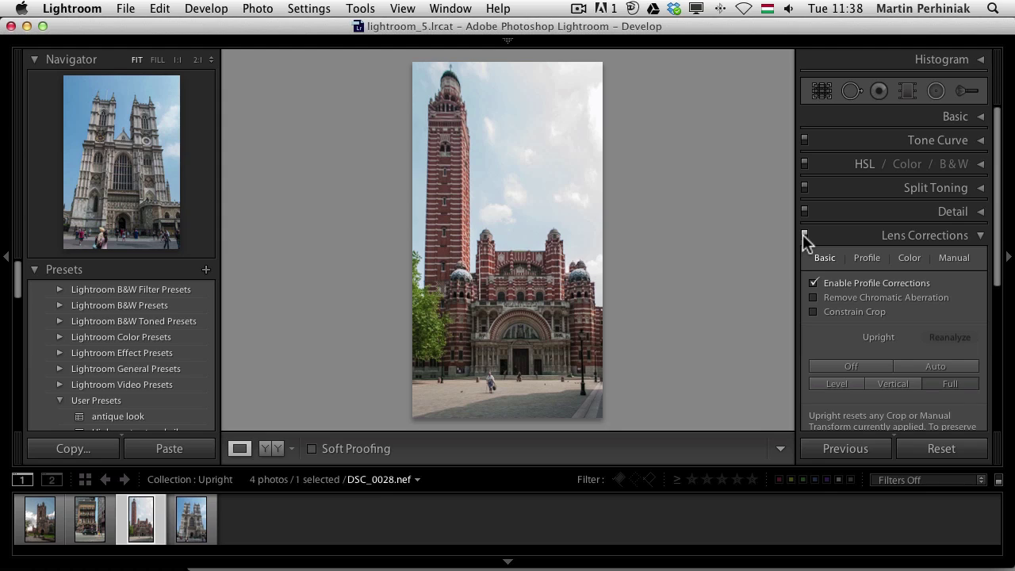
Step: Move to the abbey photo and apply lens profile correction plus Full Upright, after trying Auto
key("Right")
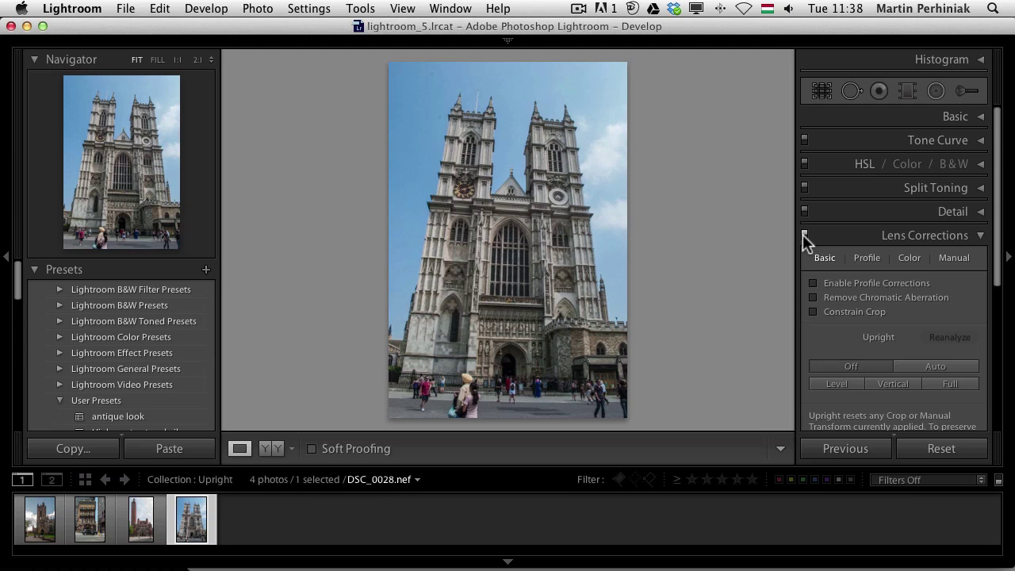
left_click(813, 284)
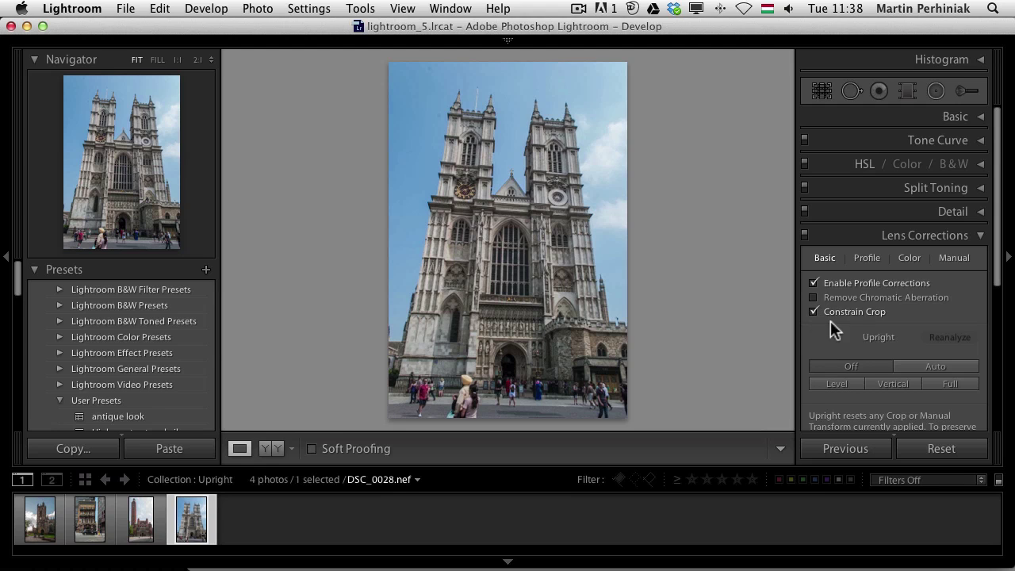
left_click(937, 368)
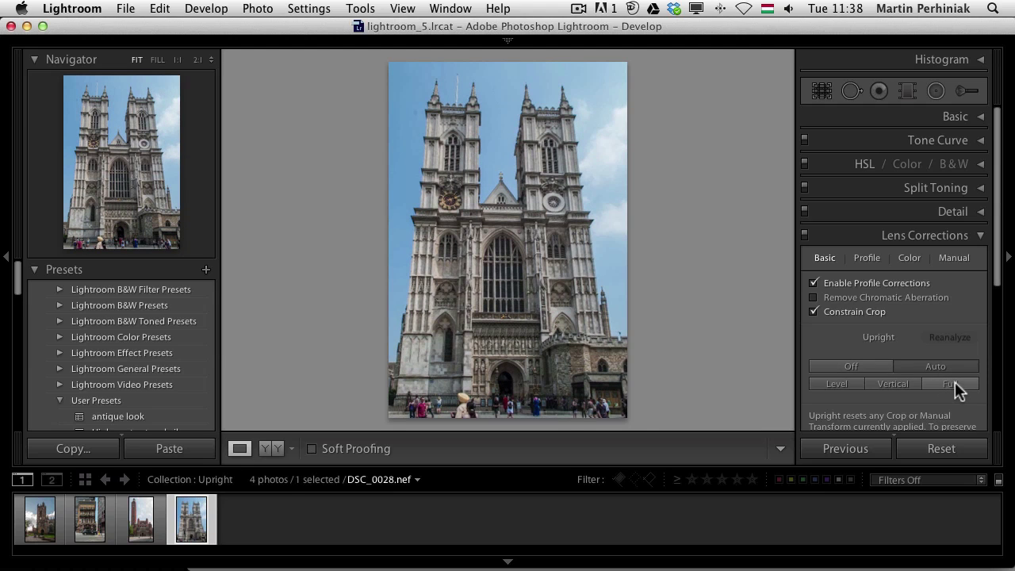
left_click(955, 382)
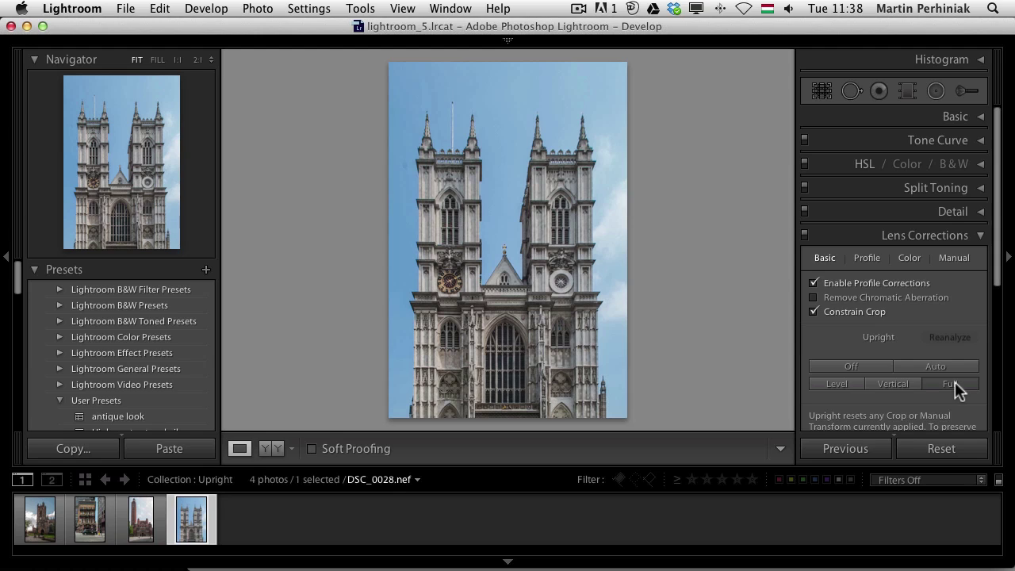
Step: Crop the abbey to a tall frame from the spires down to street level and commit it
key("r")
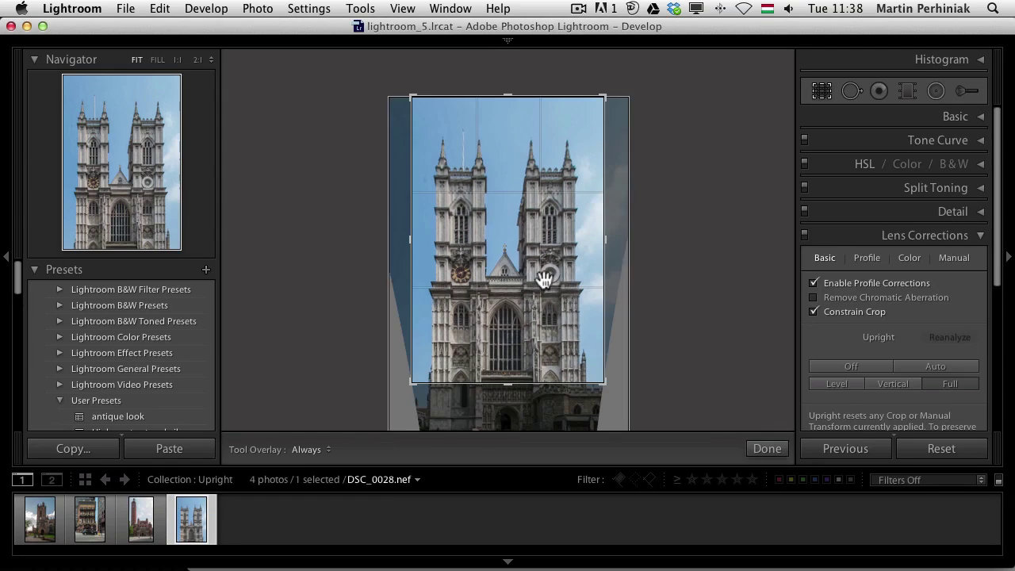
scroll(915, 362, "down", 4)
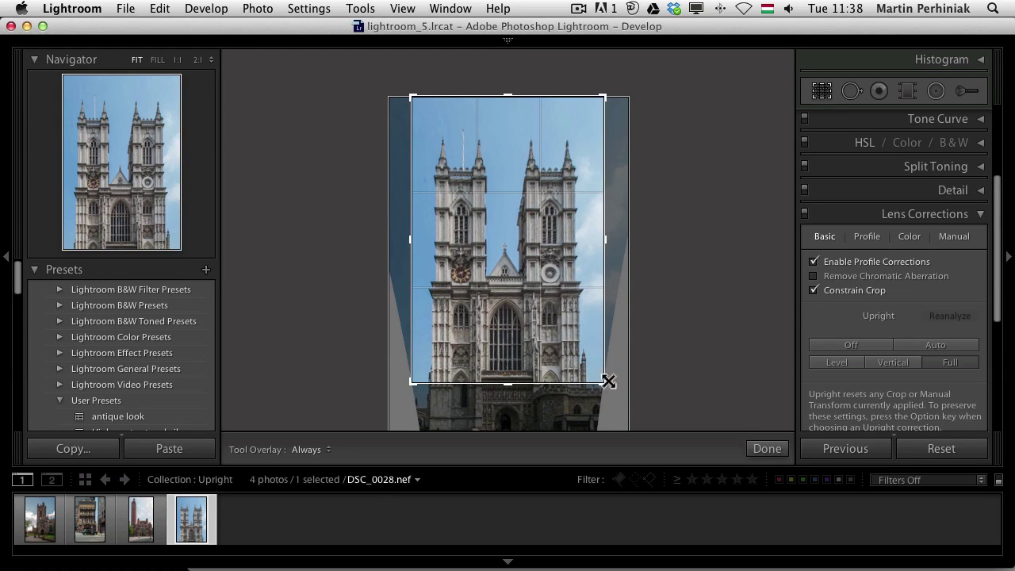
left_click_drag(426, 220, 417, 241)
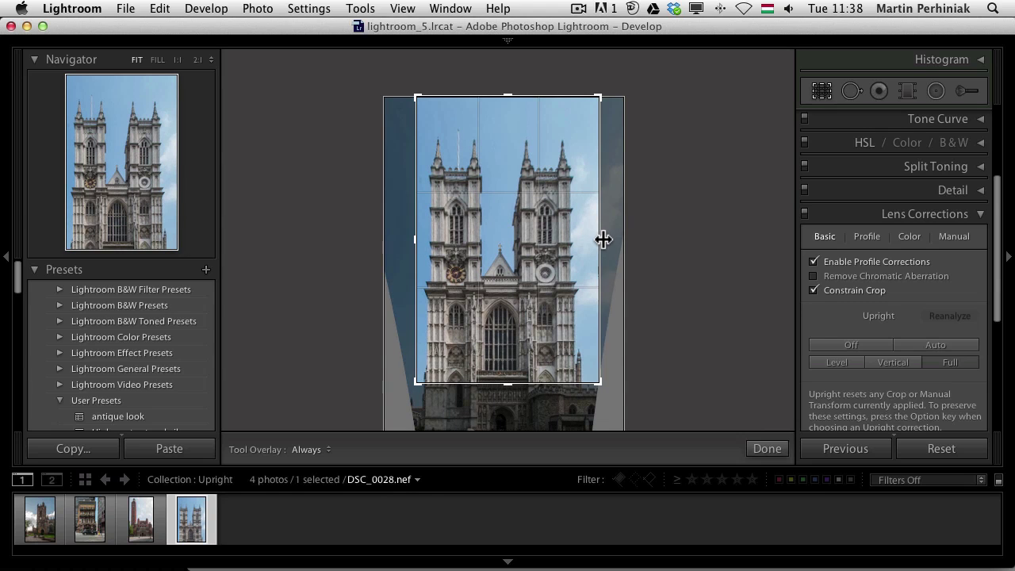
left_click_drag(602, 239, 598, 239)
left_click_drag(512, 382, 507, 428)
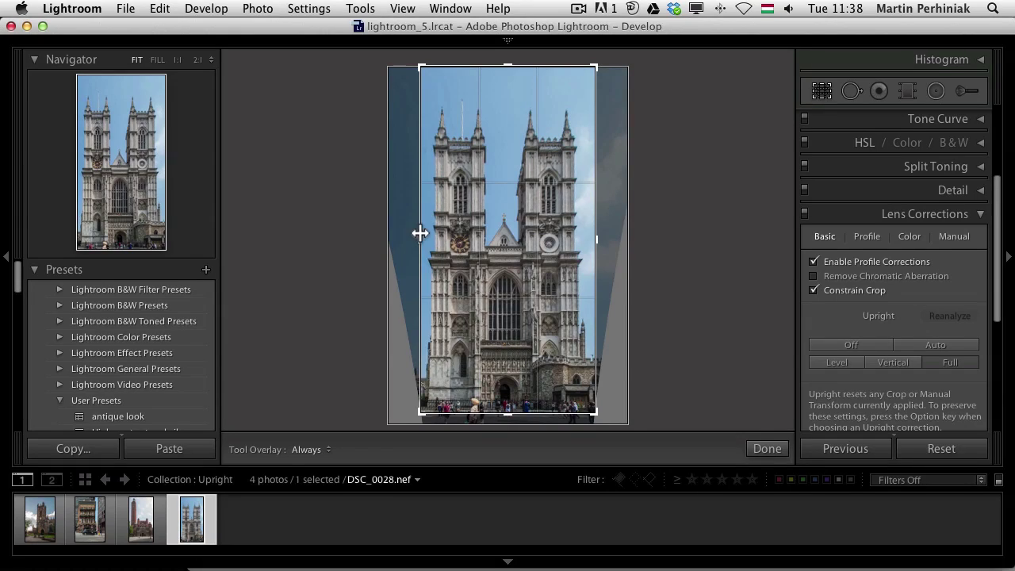
left_click_drag(419, 233, 421, 231)
left_click_drag(597, 245, 594, 240)
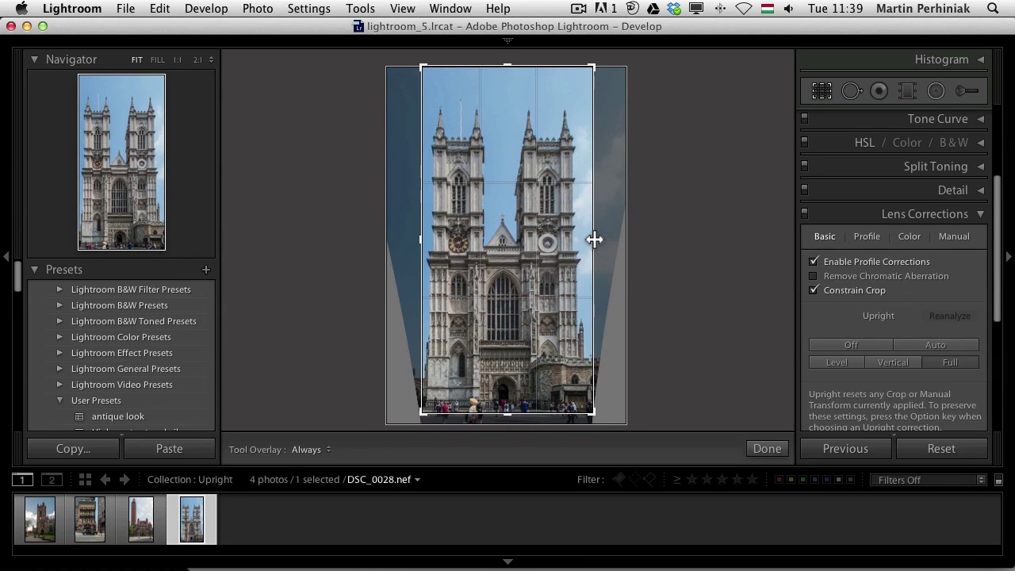
left_click_drag(507, 412, 505, 425)
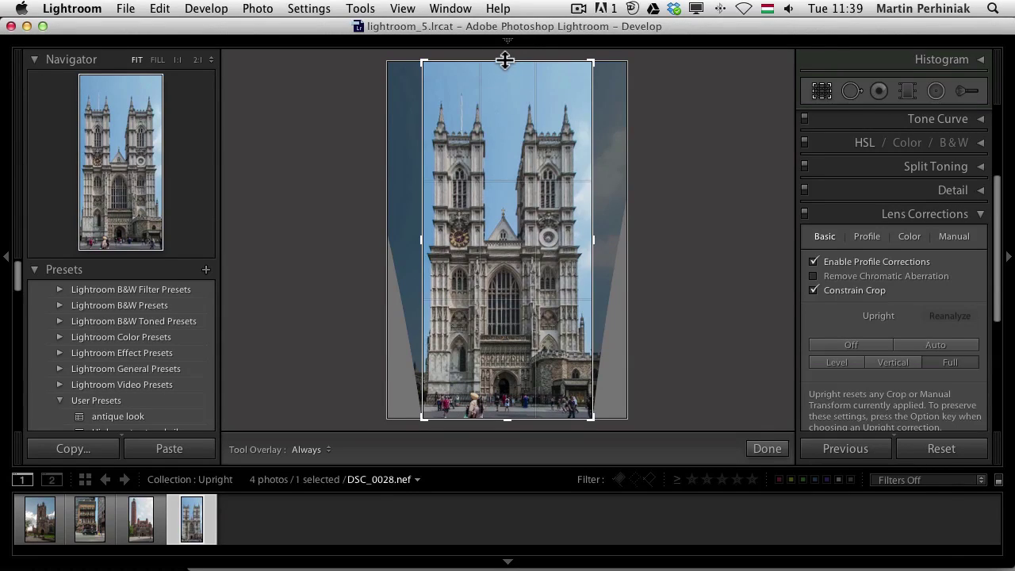
left_click_drag(505, 59, 502, 70)
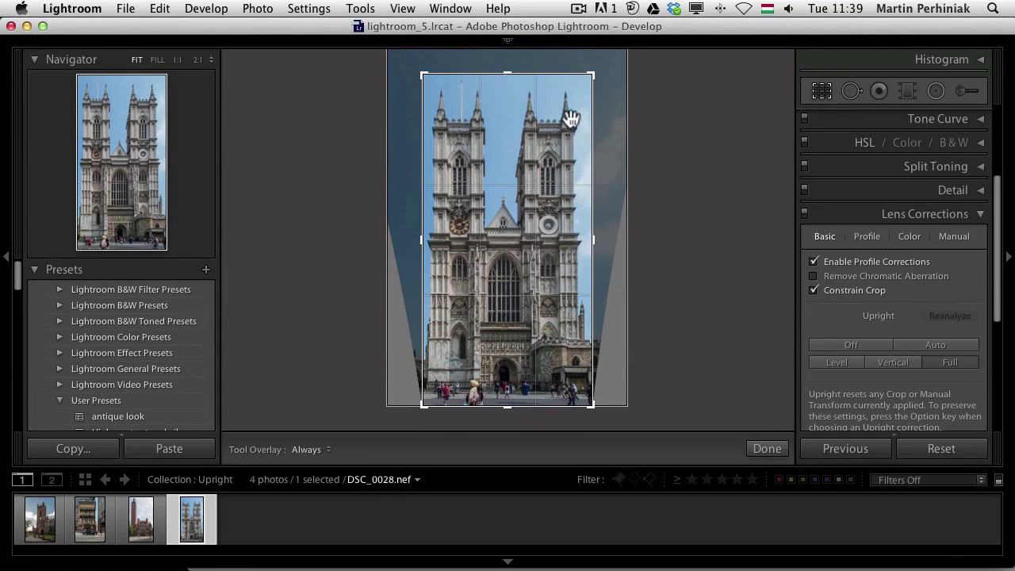
left_click_drag(589, 240, 593, 239)
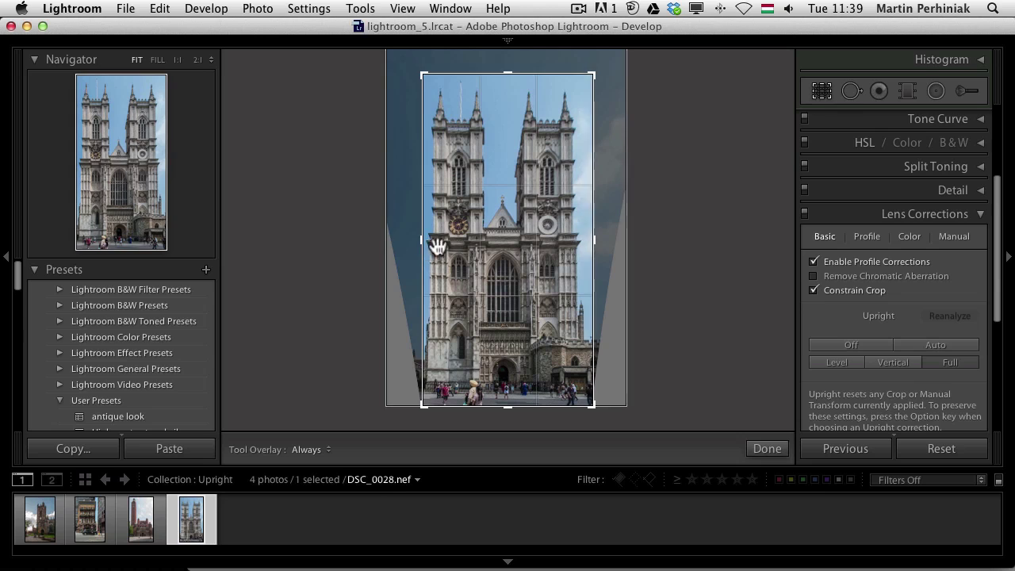
left_click_drag(423, 240, 416, 238)
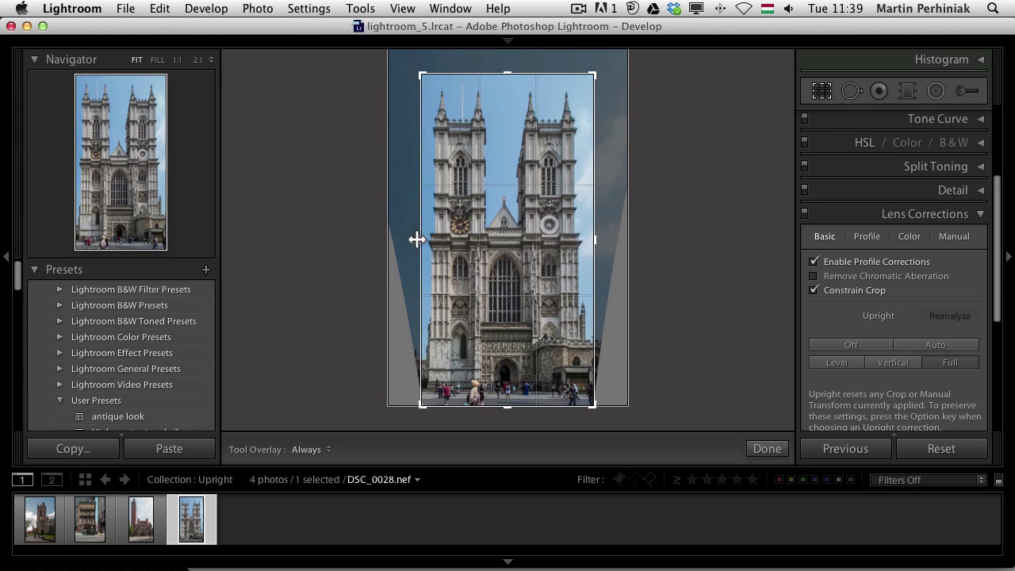
left_click(767, 449)
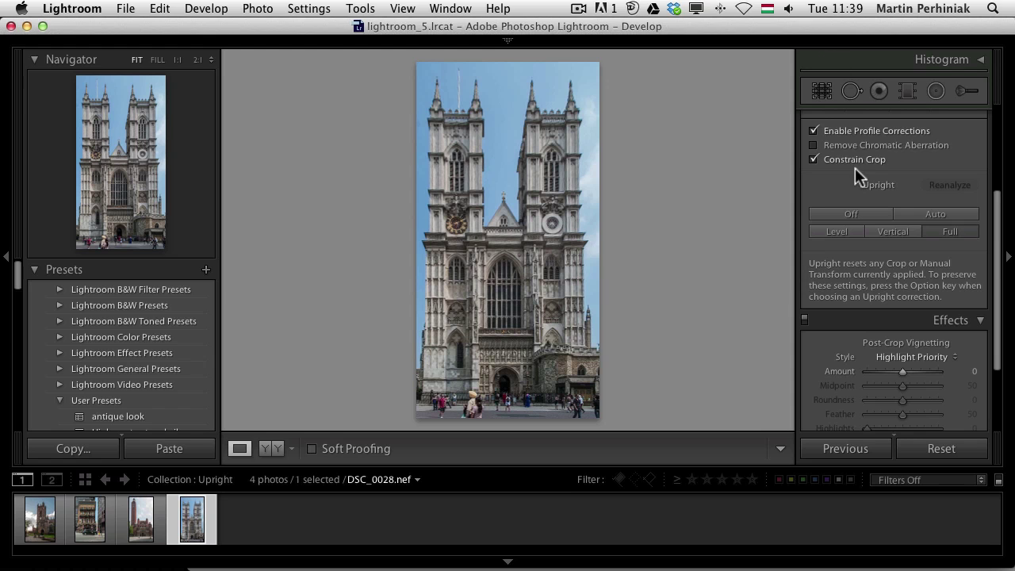
Step: Flip the abbey's Lens Corrections off and on three times, leave them on, then reselect the red-brick cathedral
scroll(854, 170, "up", 3)
scroll(855, 167, "up", 1)
left_click(805, 174)
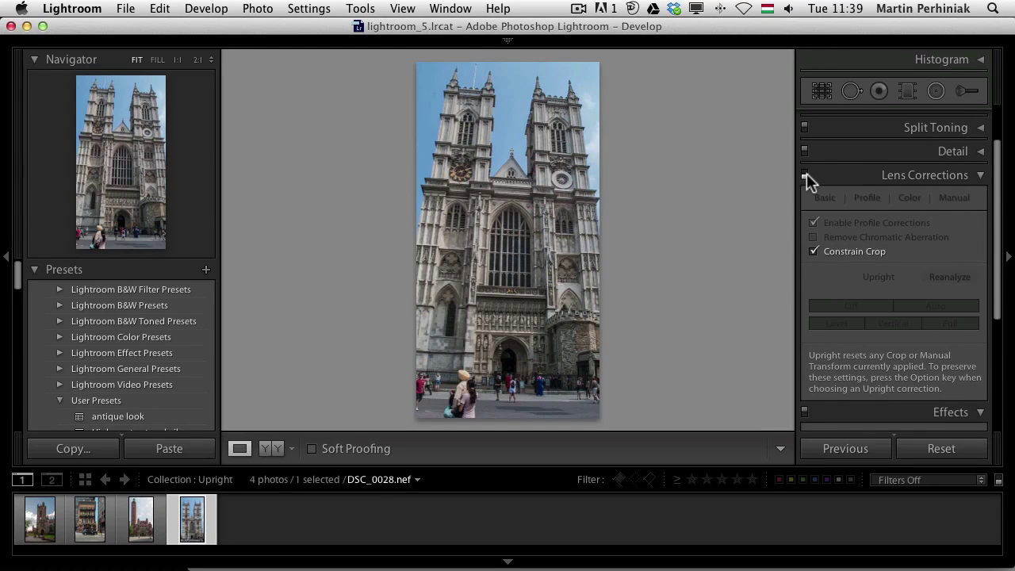
left_click(804, 174)
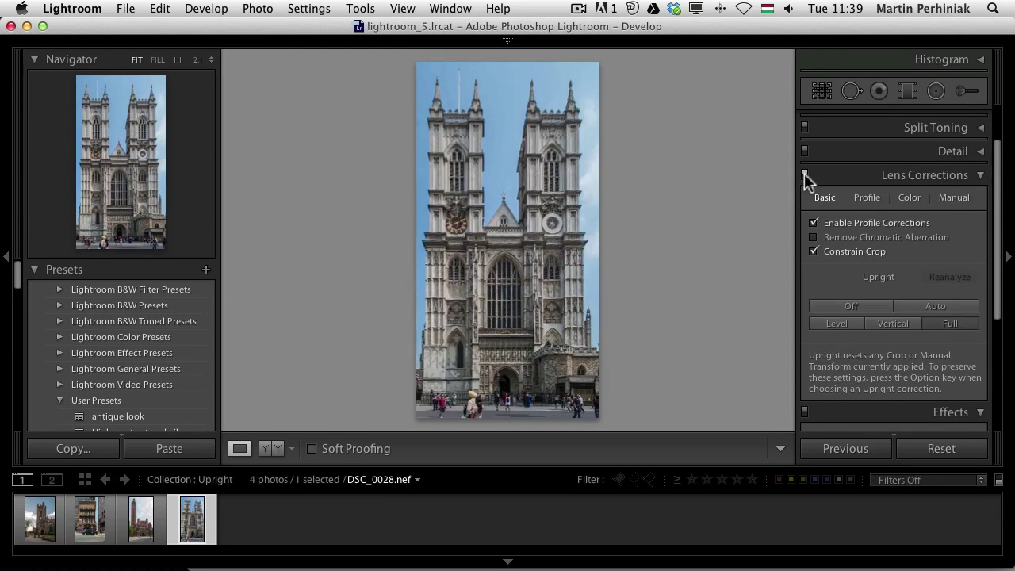
left_click(803, 174)
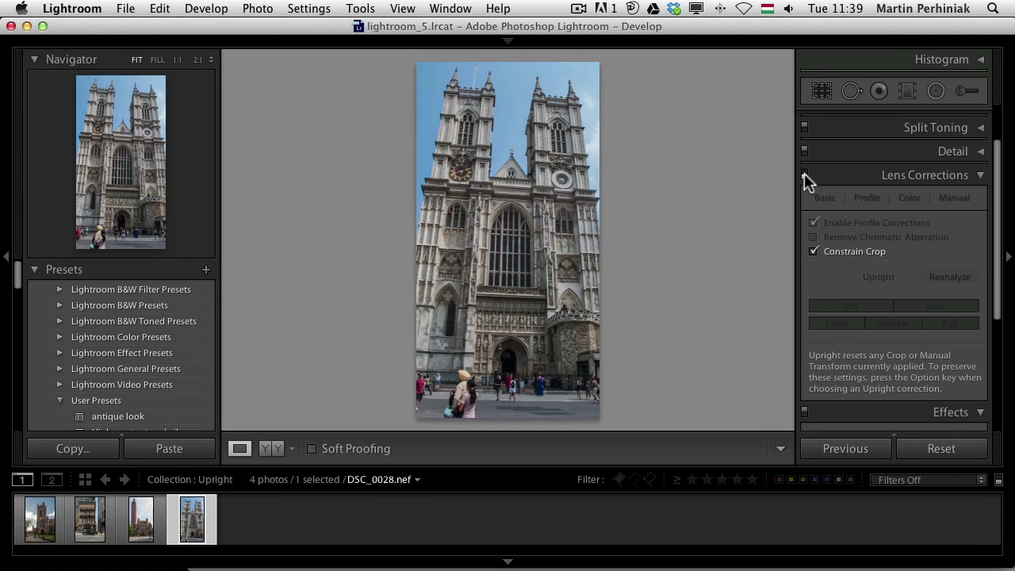
left_click(803, 173)
left_click(804, 173)
left_click(803, 174)
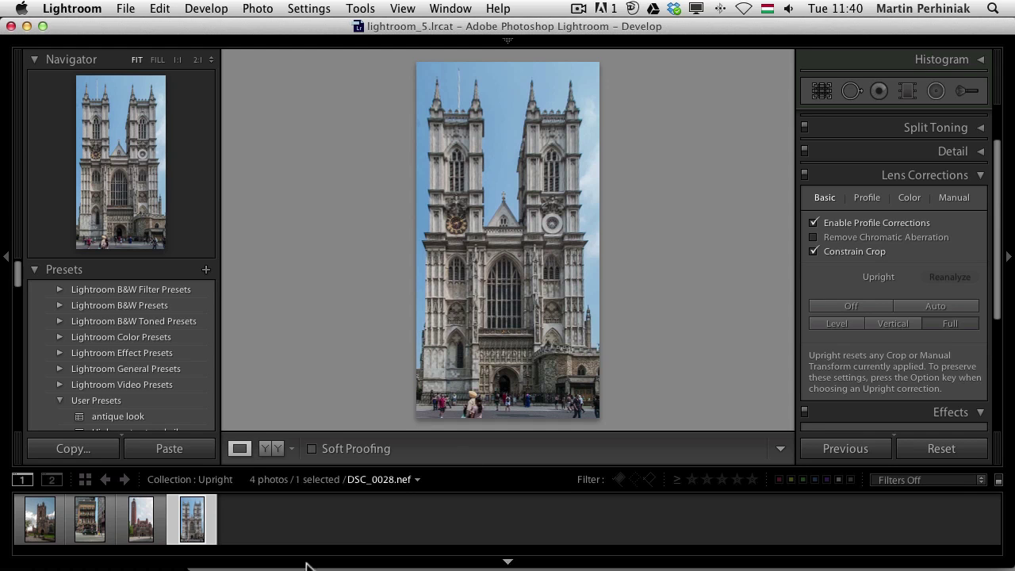
left_click(138, 529)
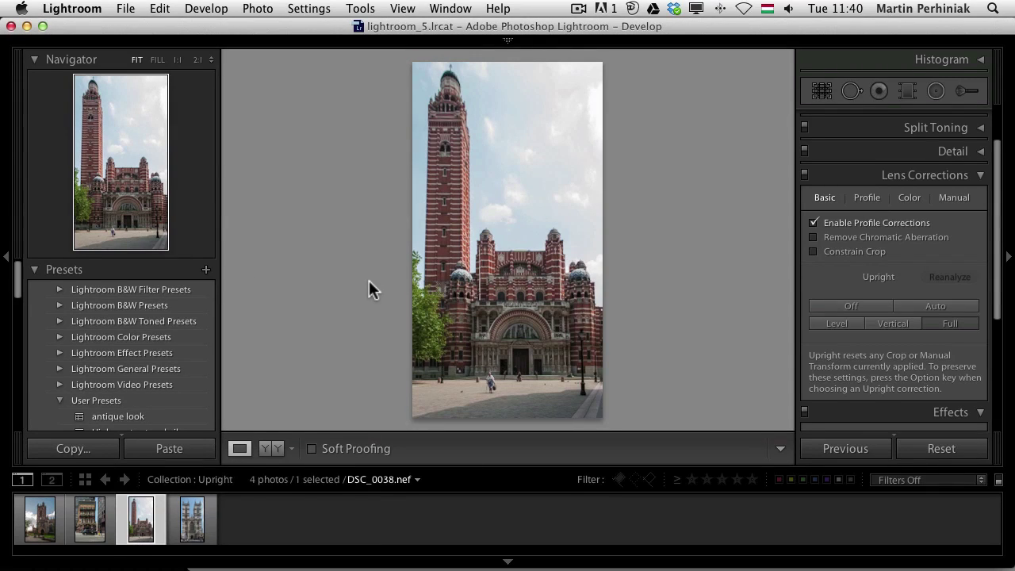